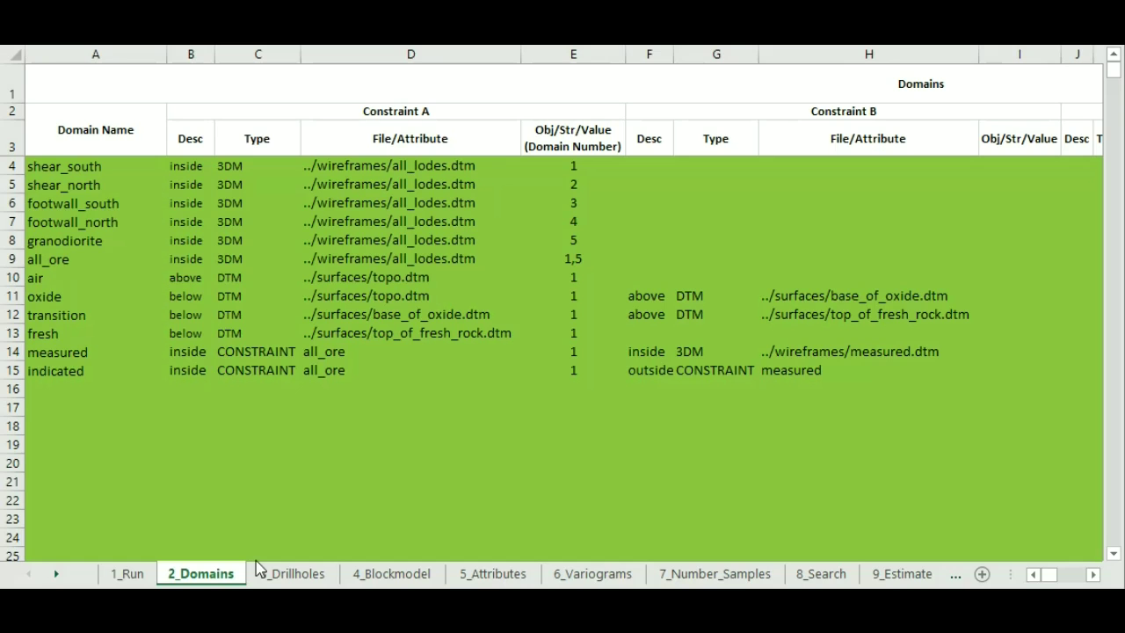
Open the drillhole settings sheet and examine the drillhole section for wireframes not snapped to sample ends.
click(289, 573)
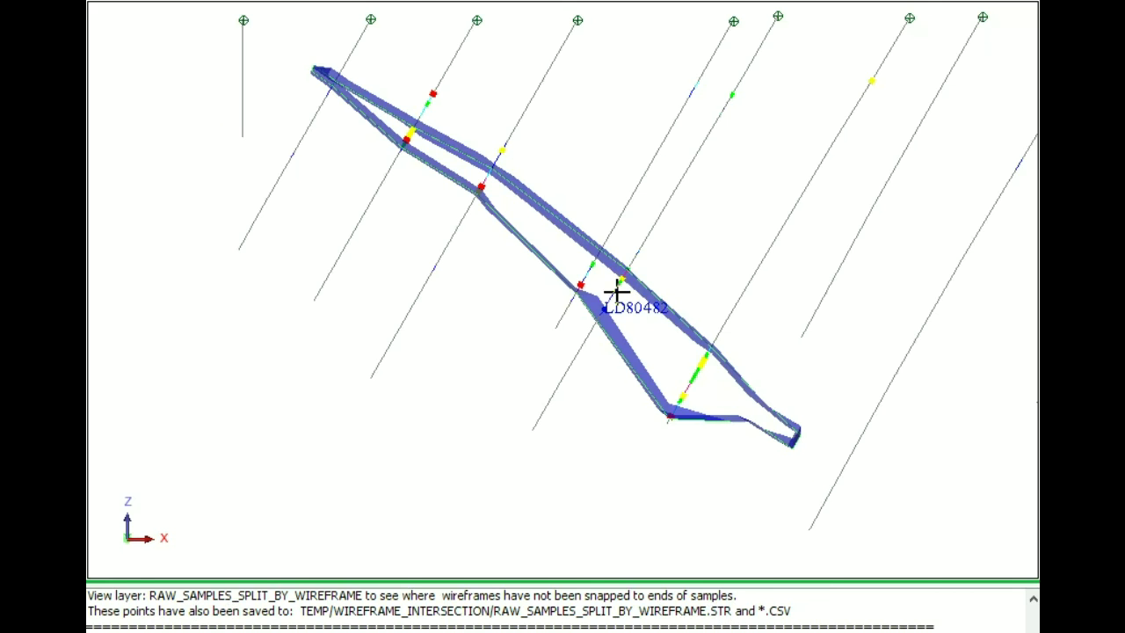
scroll(615, 295, up, 4)
scroll(617, 292, up, 3)
drag(592, 405, 535, 409)
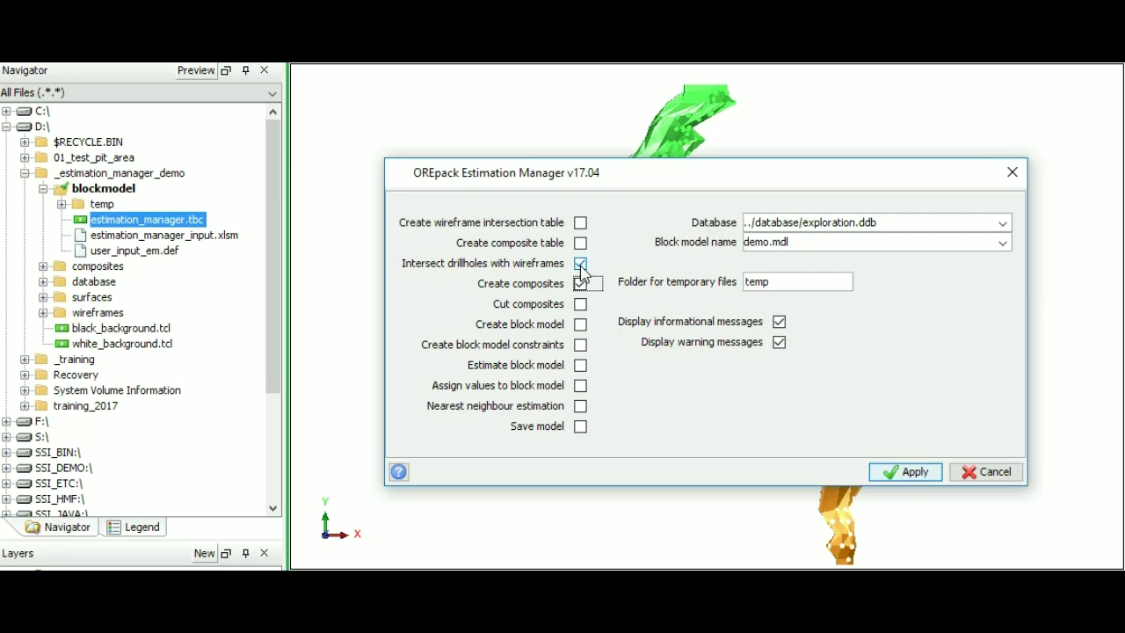
Enable intersecting drillholes with wireframes and creating composites, and check the domain numbers that determine the composite files.
click(580, 262)
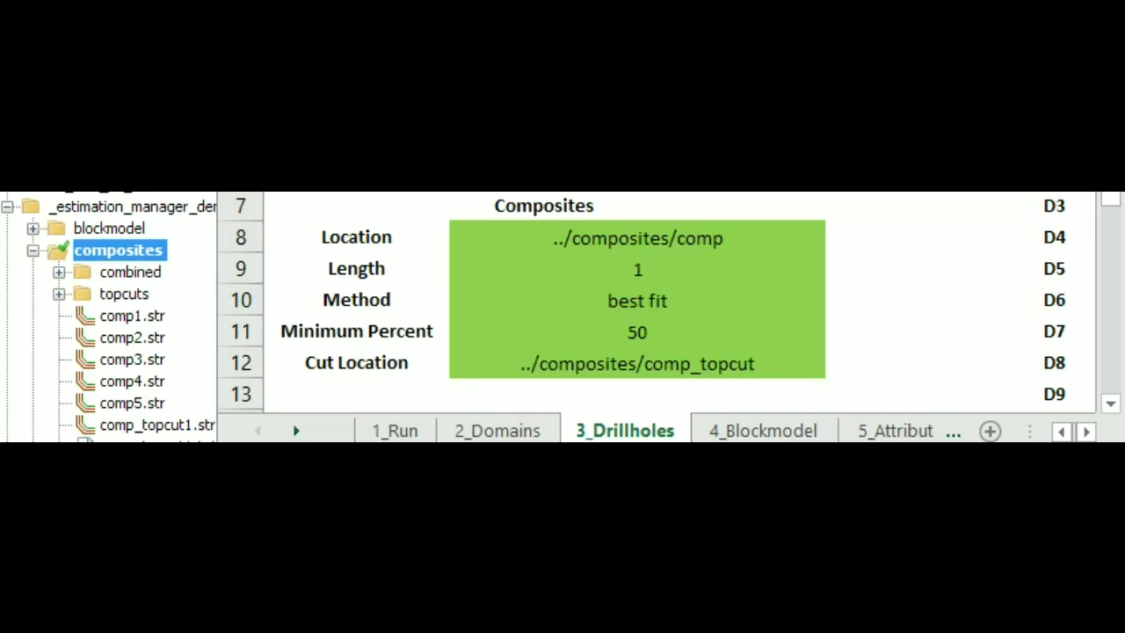
click(522, 431)
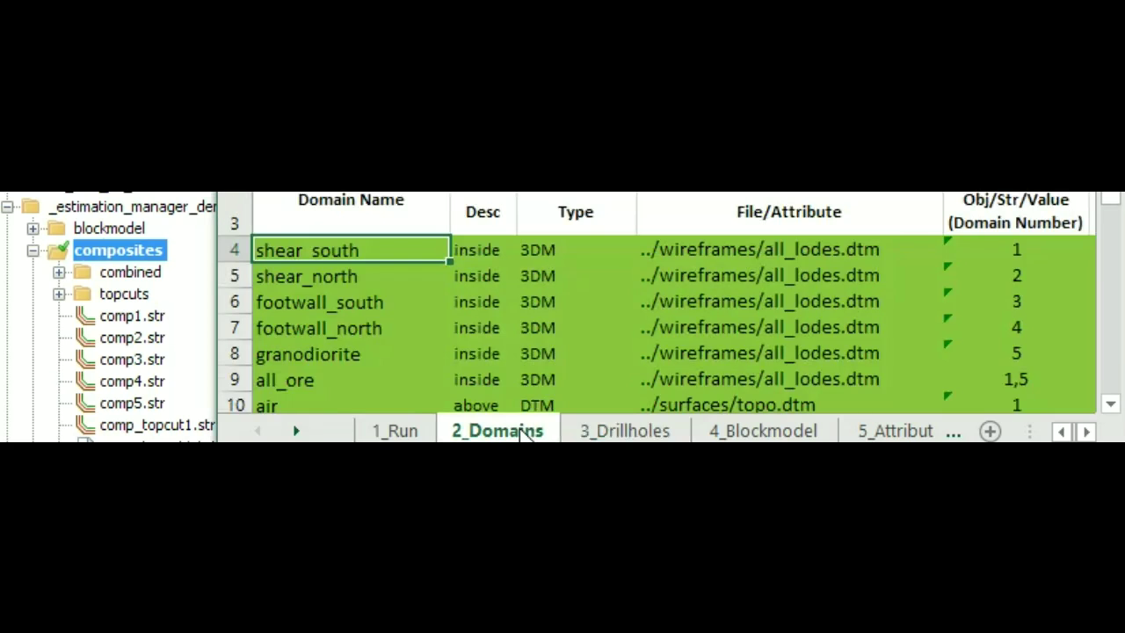
drag(1019, 246, 238, 361)
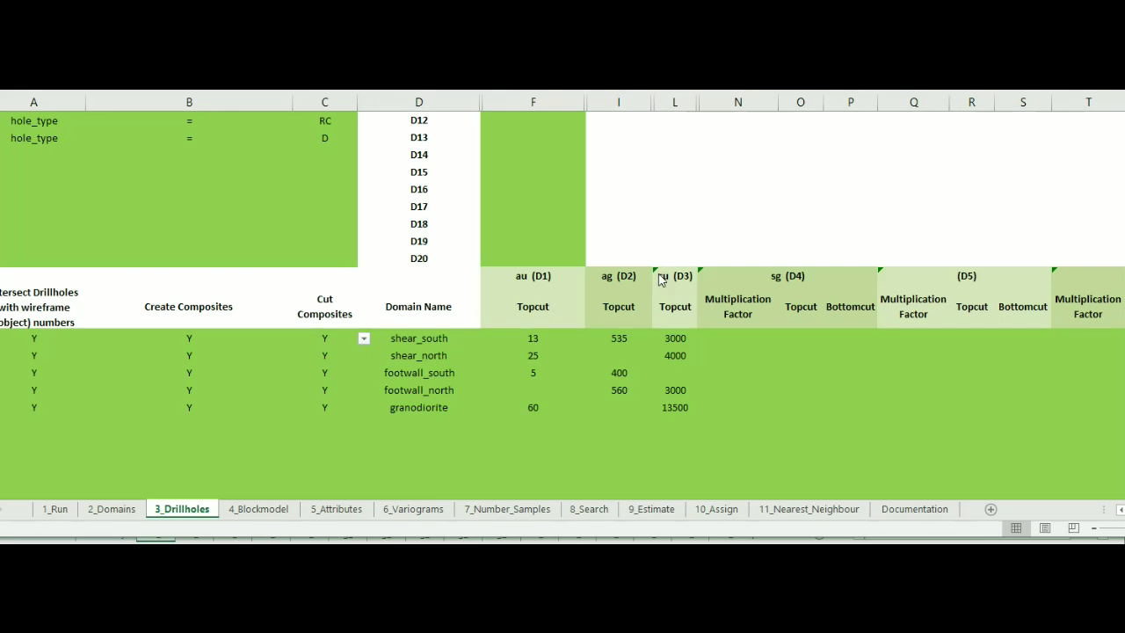
Review the cut flags and topcuts per domain, and run Cut composites with the exploration.ddb database.
drag(324, 338, 675, 407)
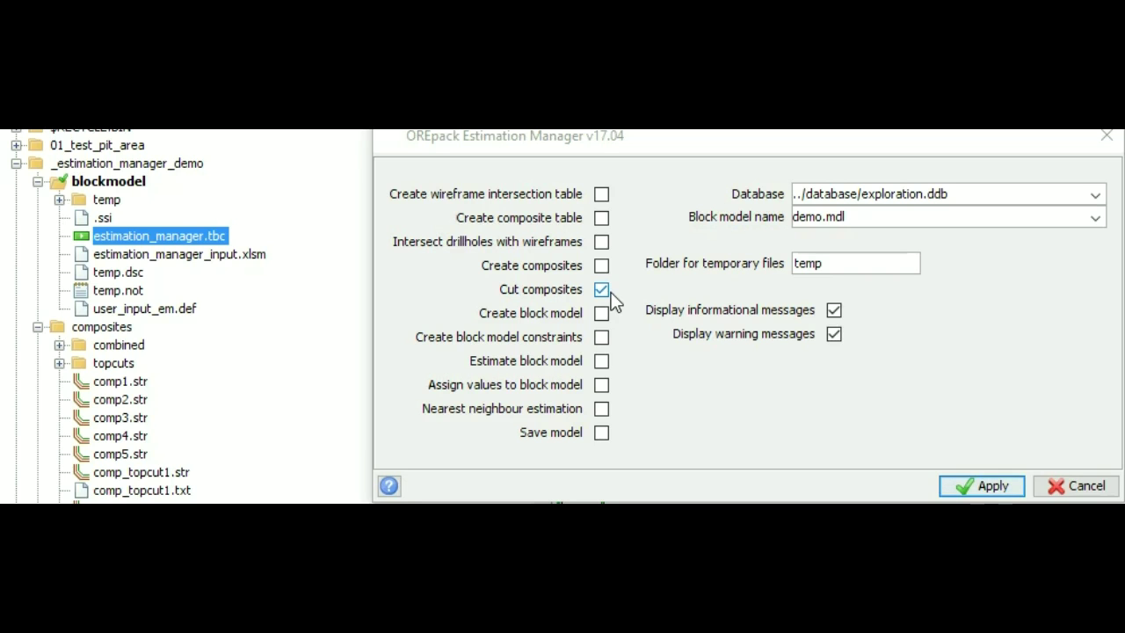
click(988, 487)
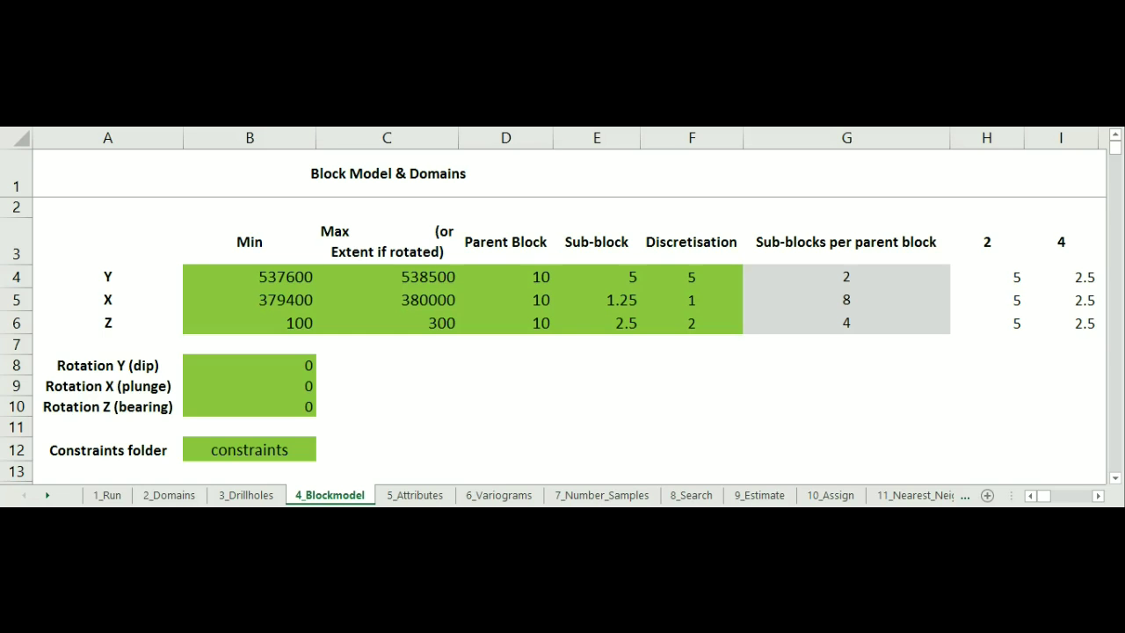
Review the block model extents, block sizes and attributes, and run Create block model for demo.mdl.
drag(246, 276, 625, 323)
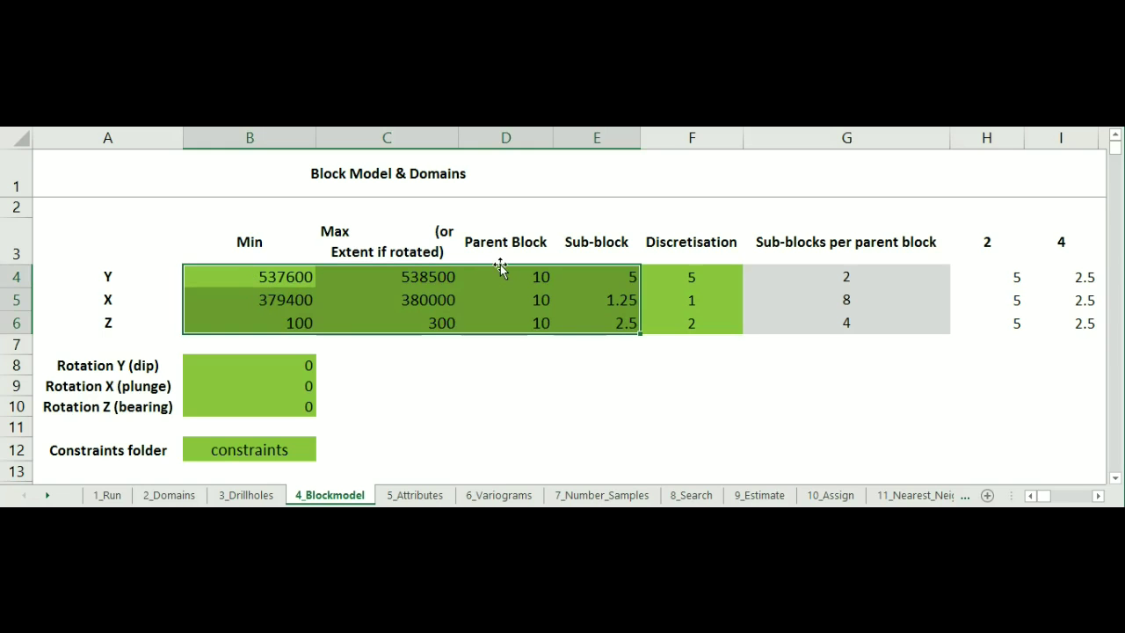
click(413, 496)
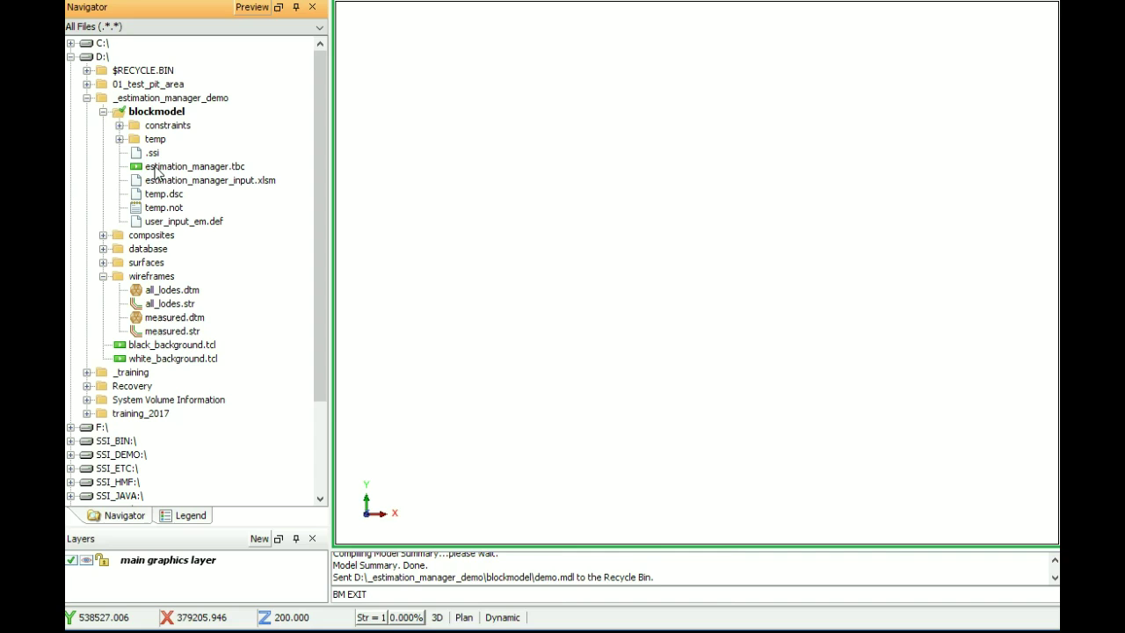
drag(156, 172, 535, 153)
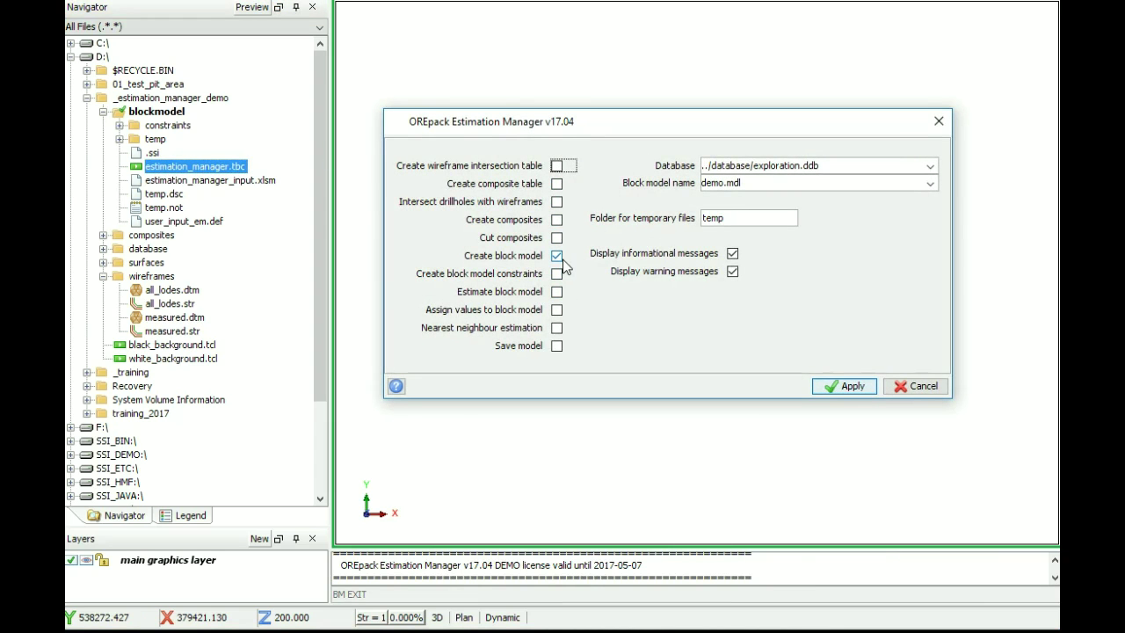
click(849, 389)
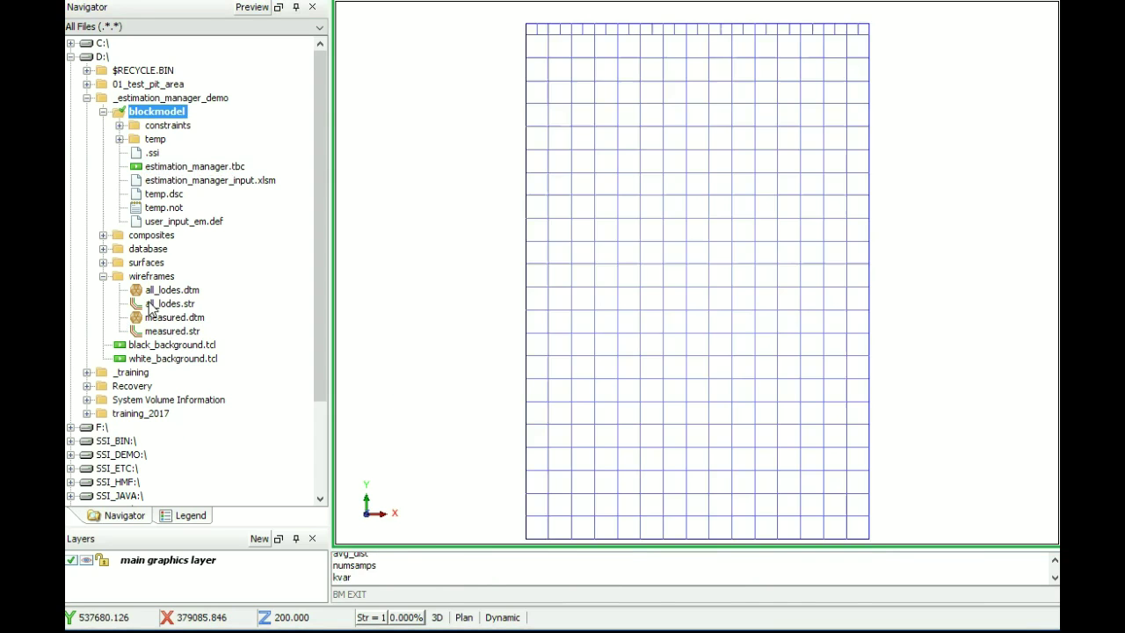
Display the all_lodes.dtm wireframe over the block model and inspect both in 3D.
drag(147, 303, 537, 330)
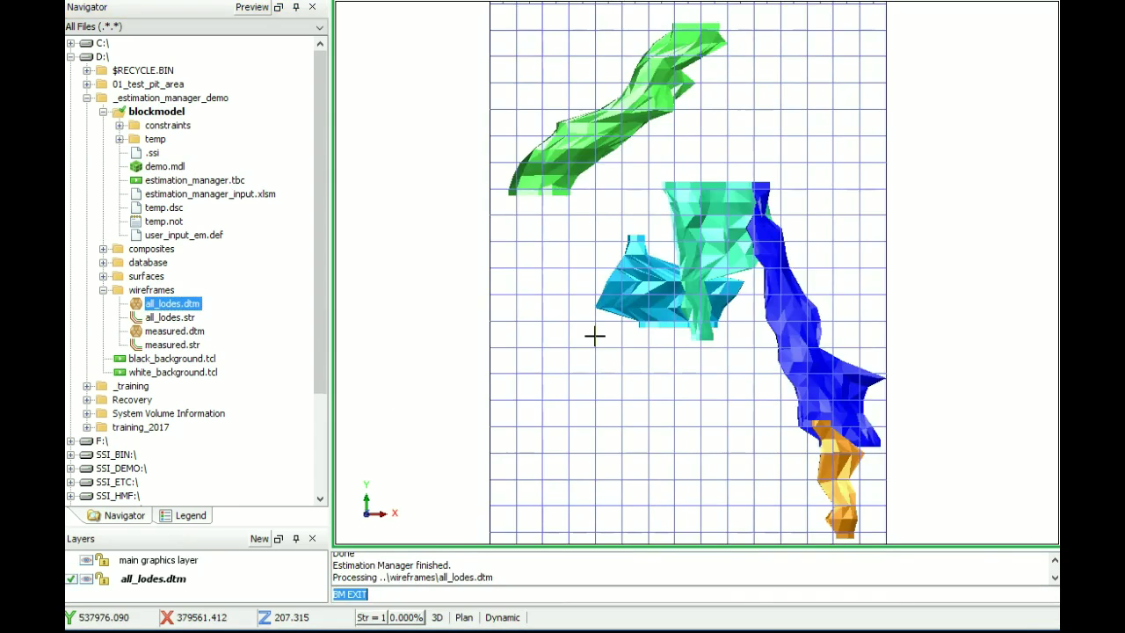
drag(625, 401, 715, 331)
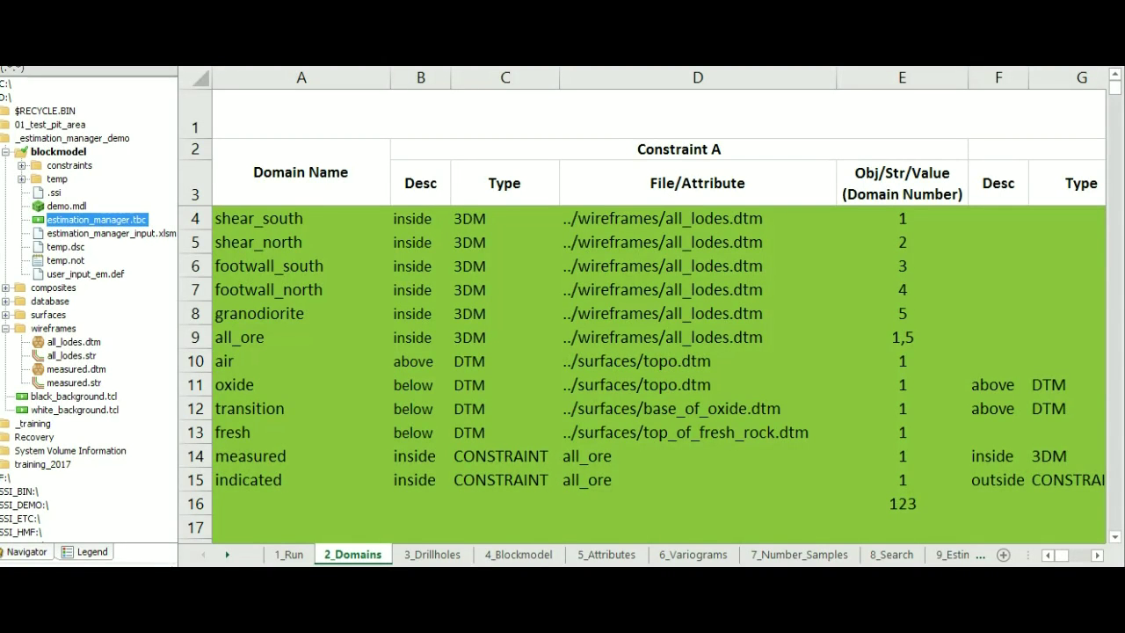
Check the domain definitions and constraint flags, run Create block model constraints for demo.mdl, and inspect the all_ore constrained blocks in 3D.
click(256, 220)
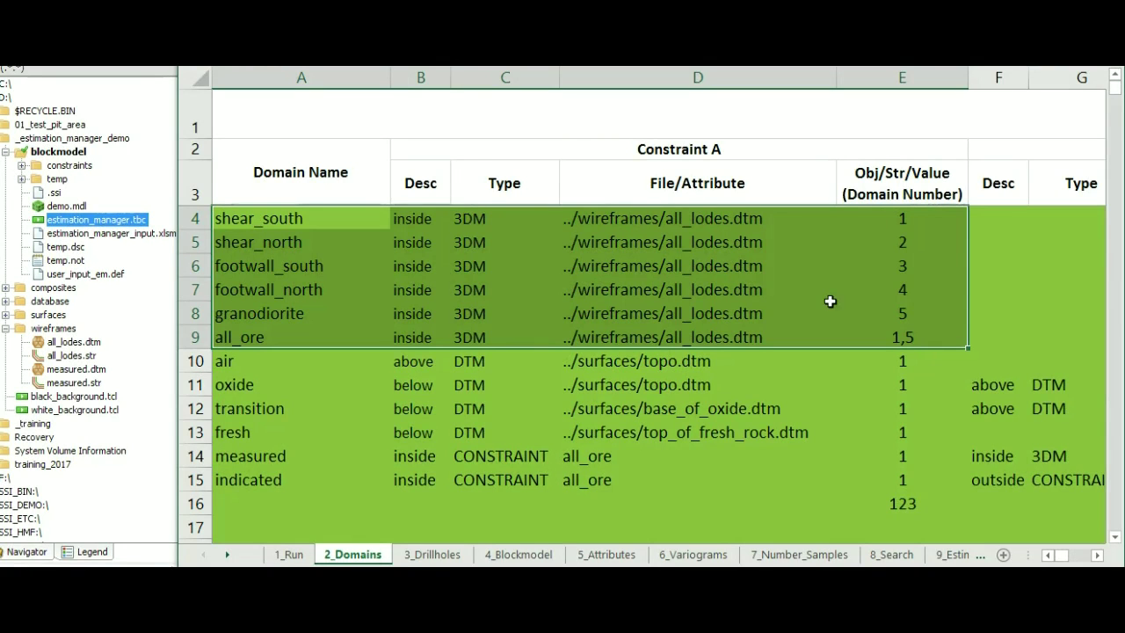
click(521, 553)
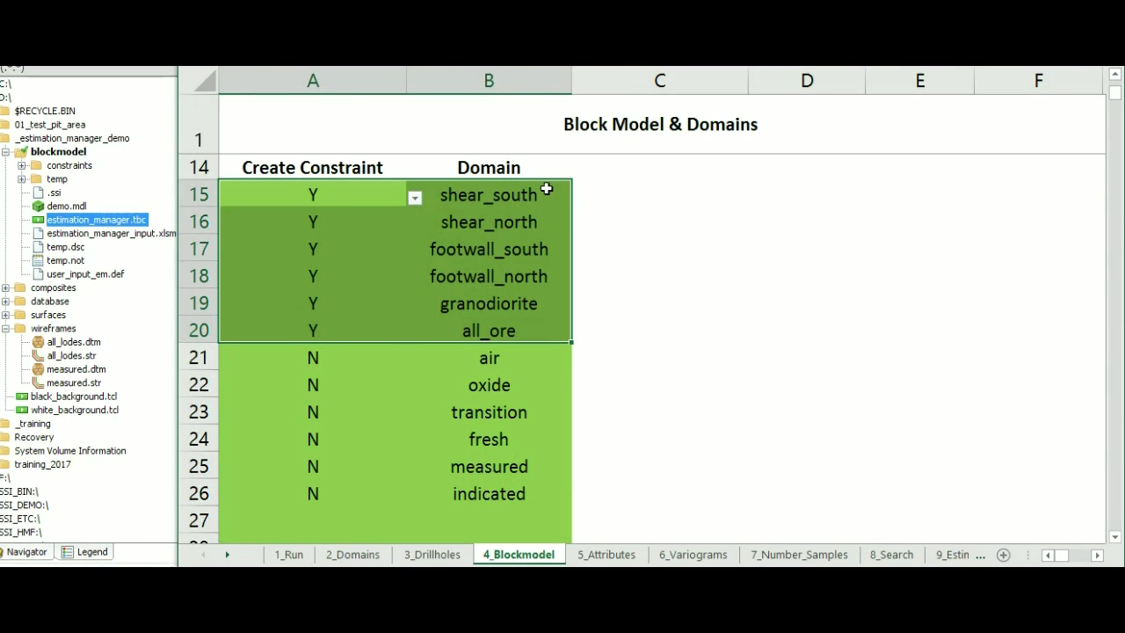
click(90, 232)
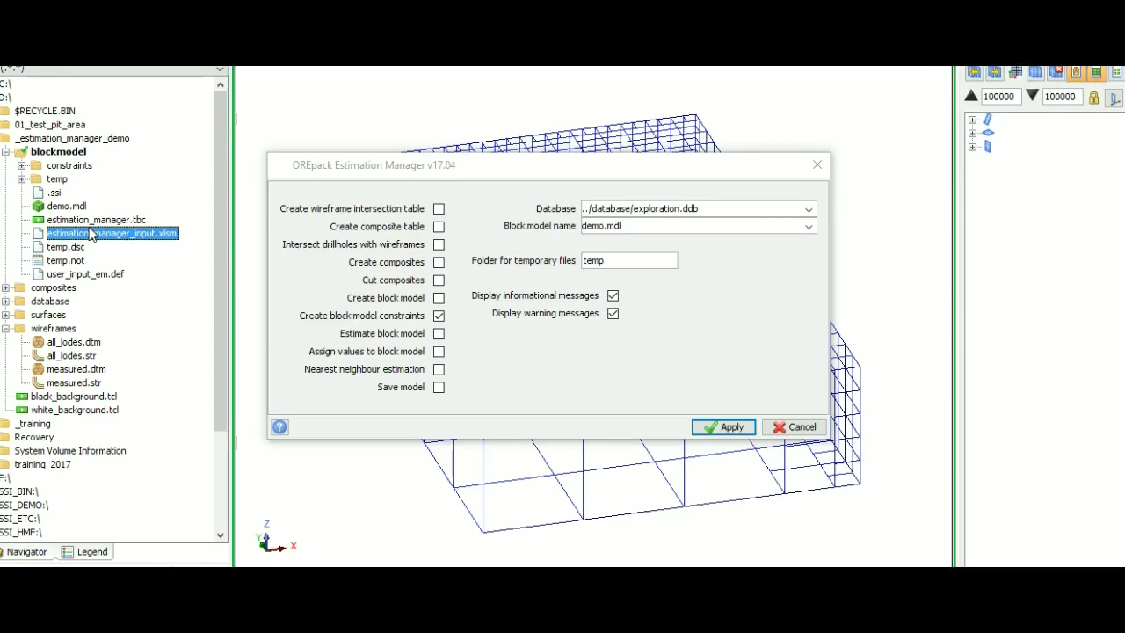
click(89, 219)
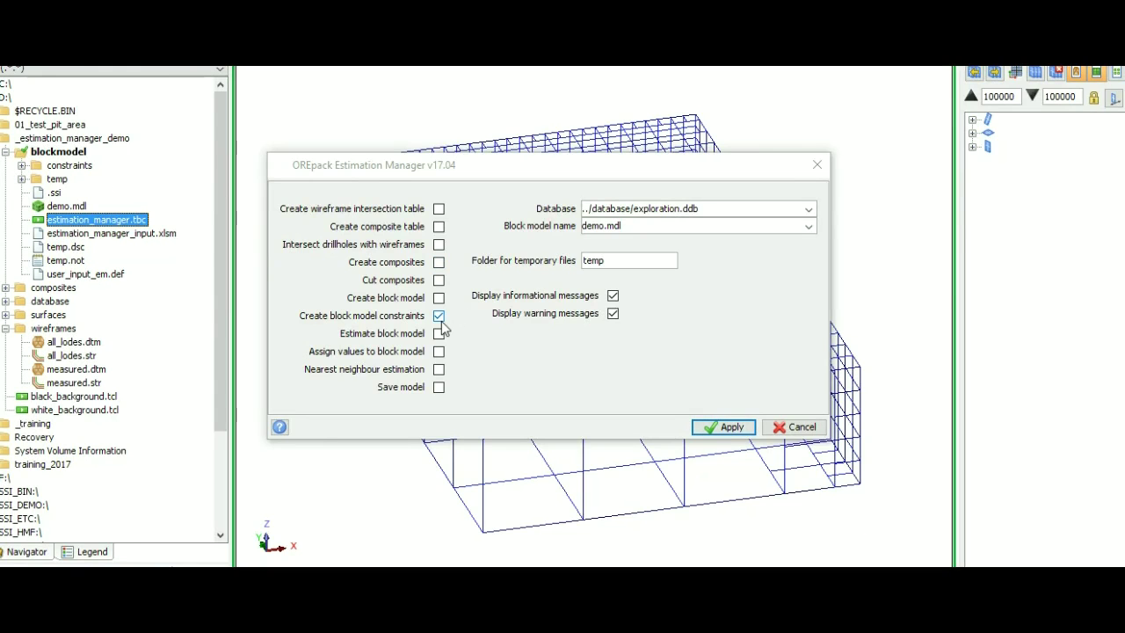
click(718, 429)
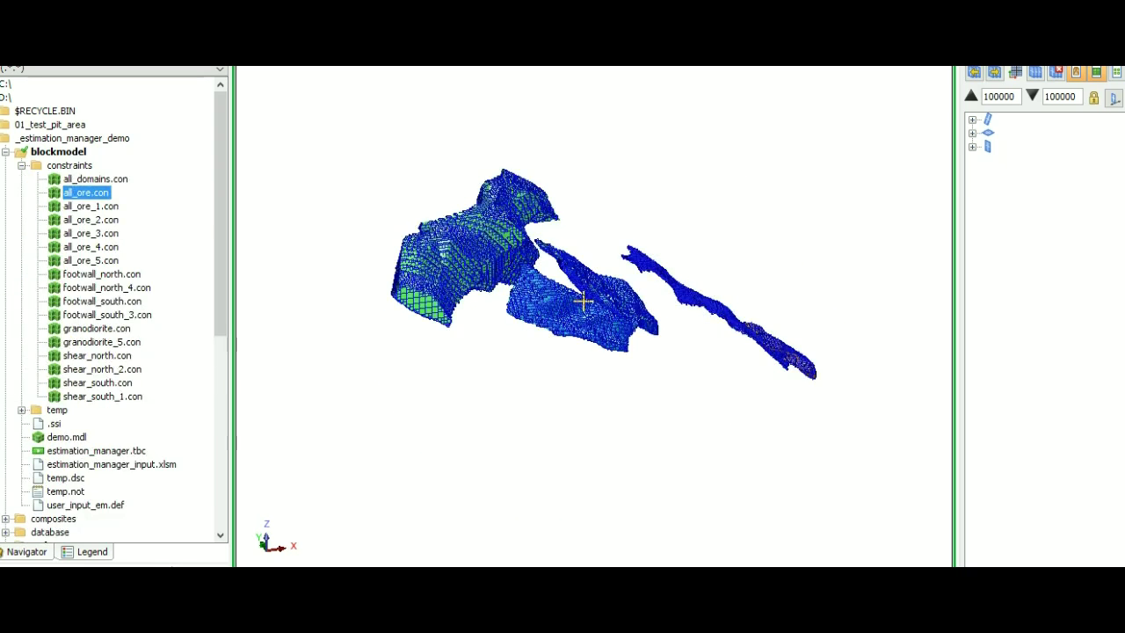
scroll(580, 294, up, 2)
drag(751, 289, 527, 229)
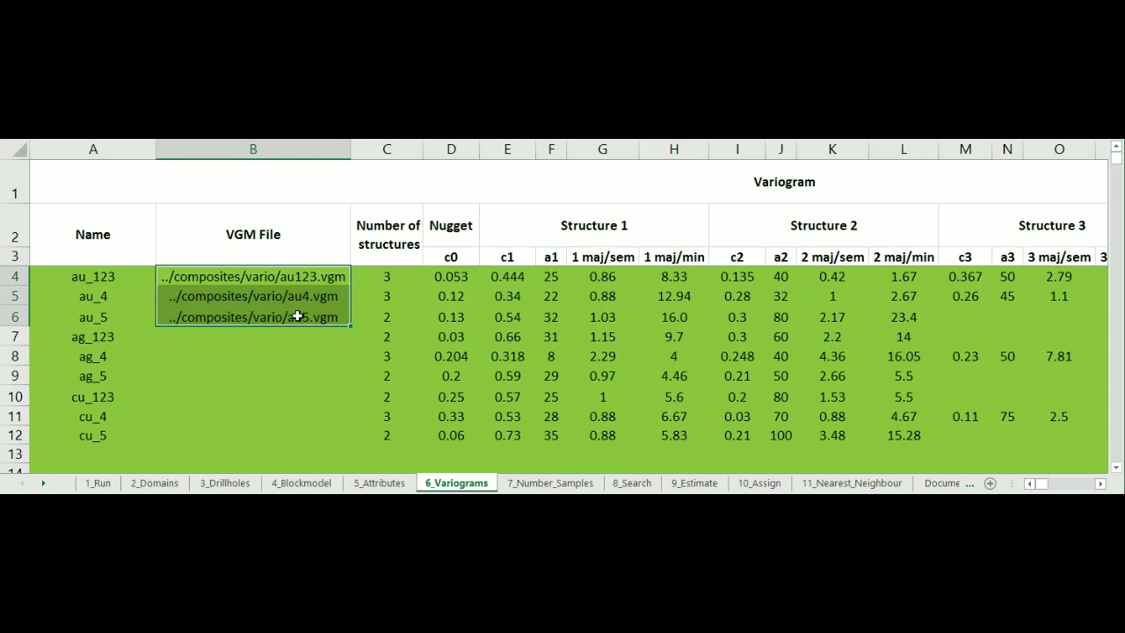
Review the number of samples per pass and the search ellipse settings, including the dynamic anisotropy option for dynamic_along_strike.
click(567, 485)
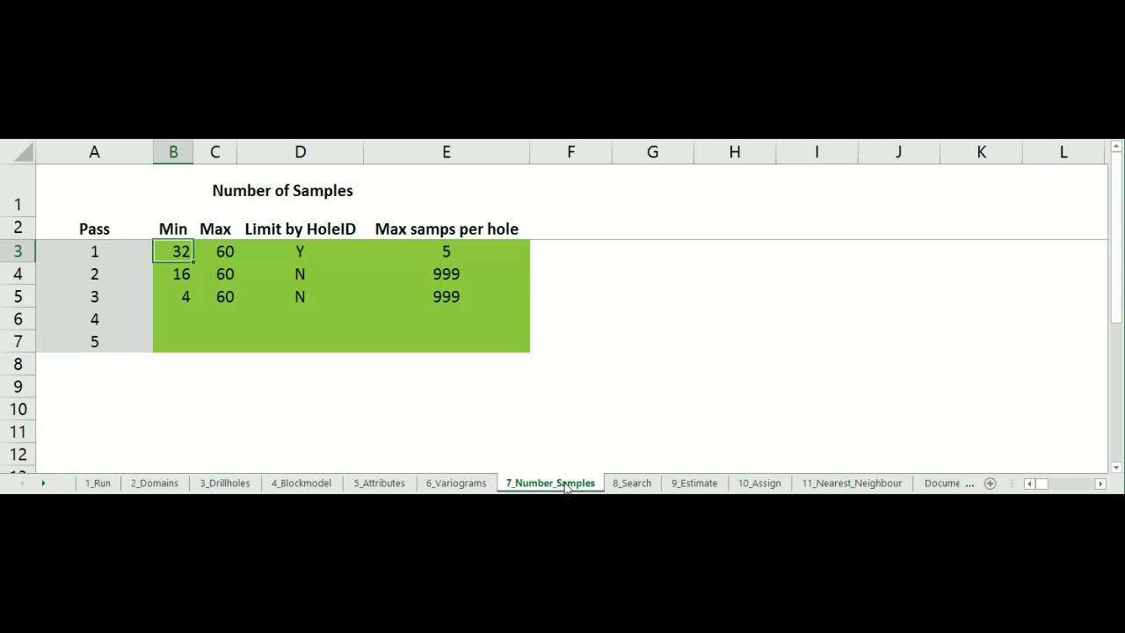
click(622, 484)
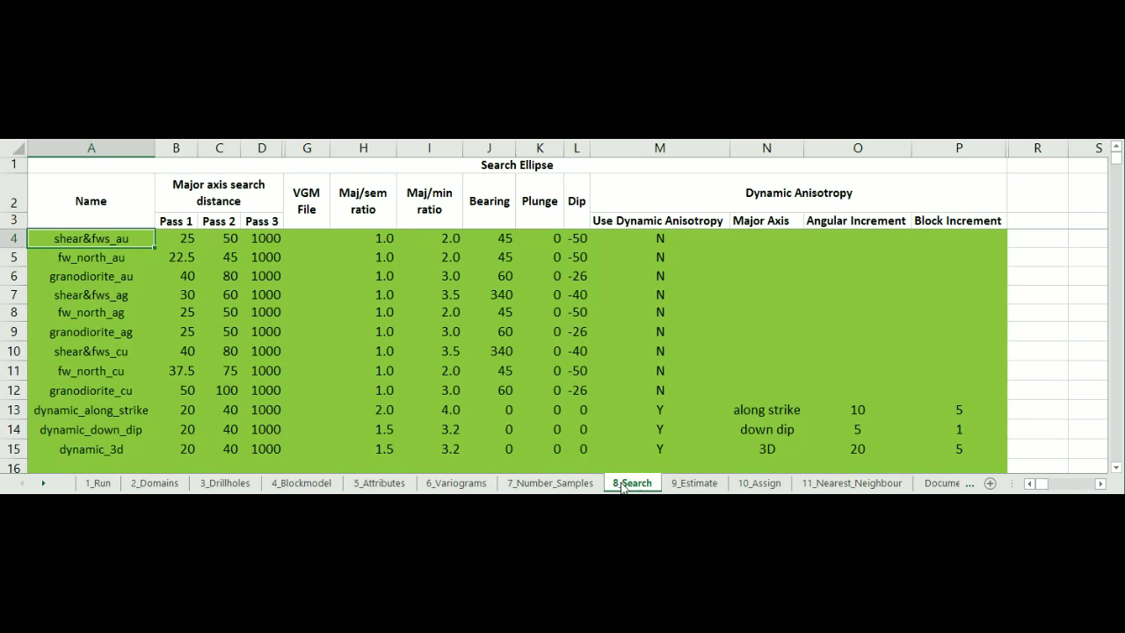
click(657, 410)
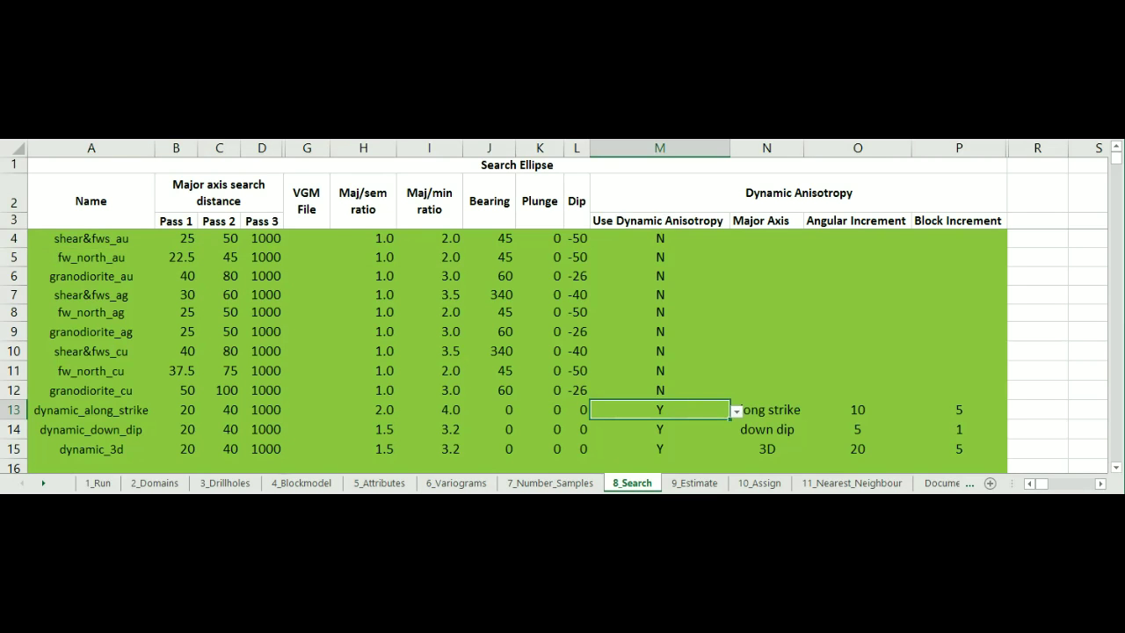
key(ctrl+Page_Down)
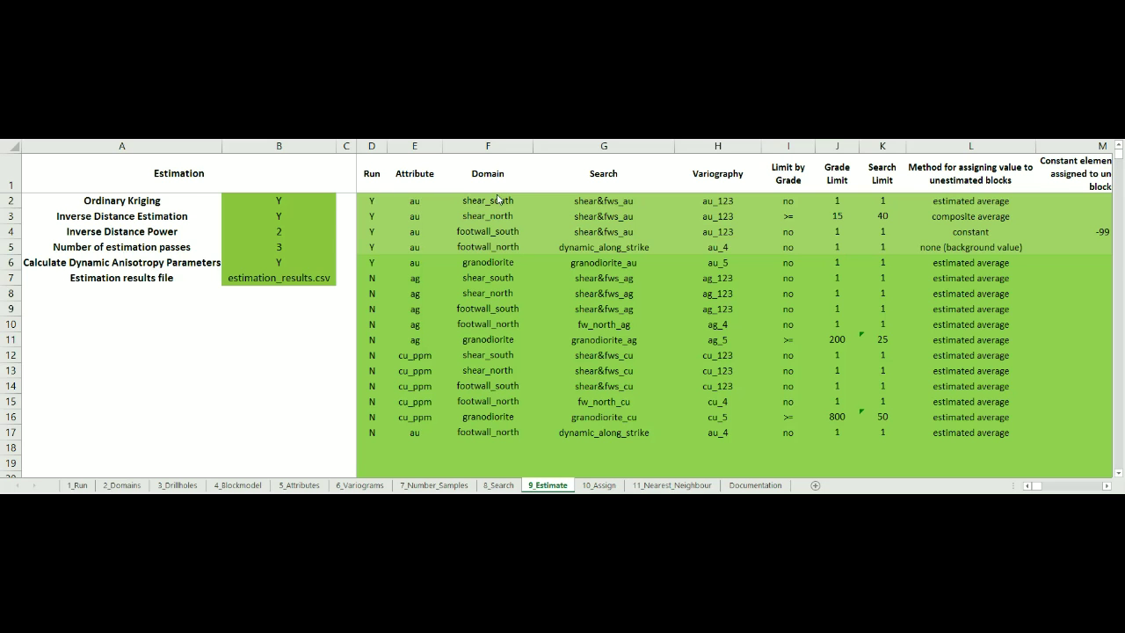
Examine the au search, variography and grade limit settings for shear_south and shear_north in the estimate sheet.
click(614, 202)
click(713, 201)
click(787, 200)
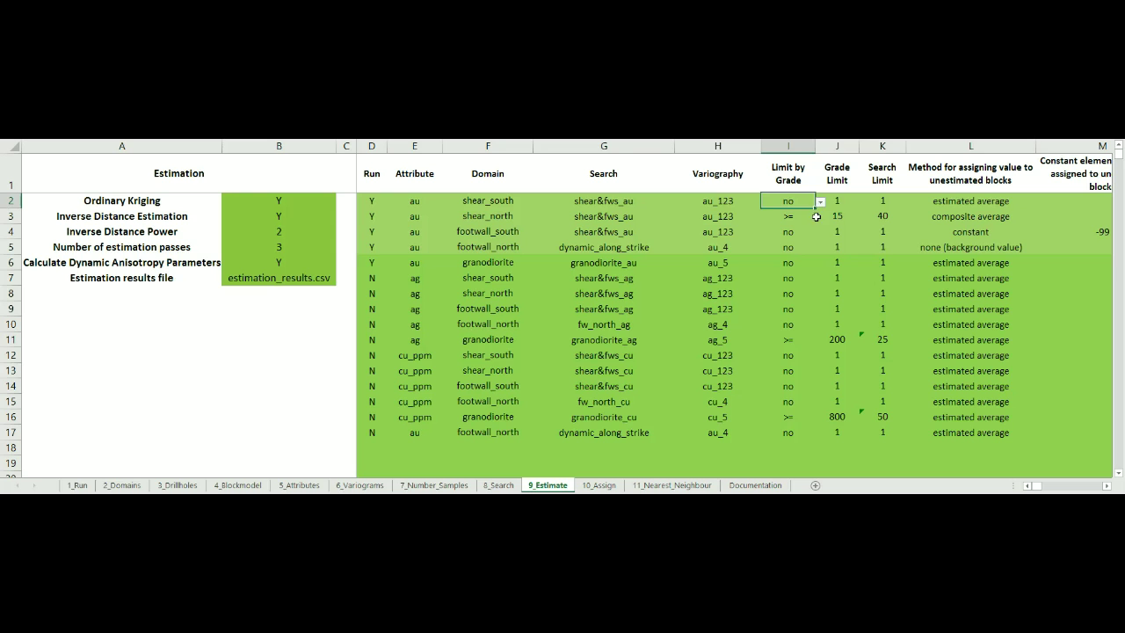
click(786, 219)
text(>=)
click(839, 216)
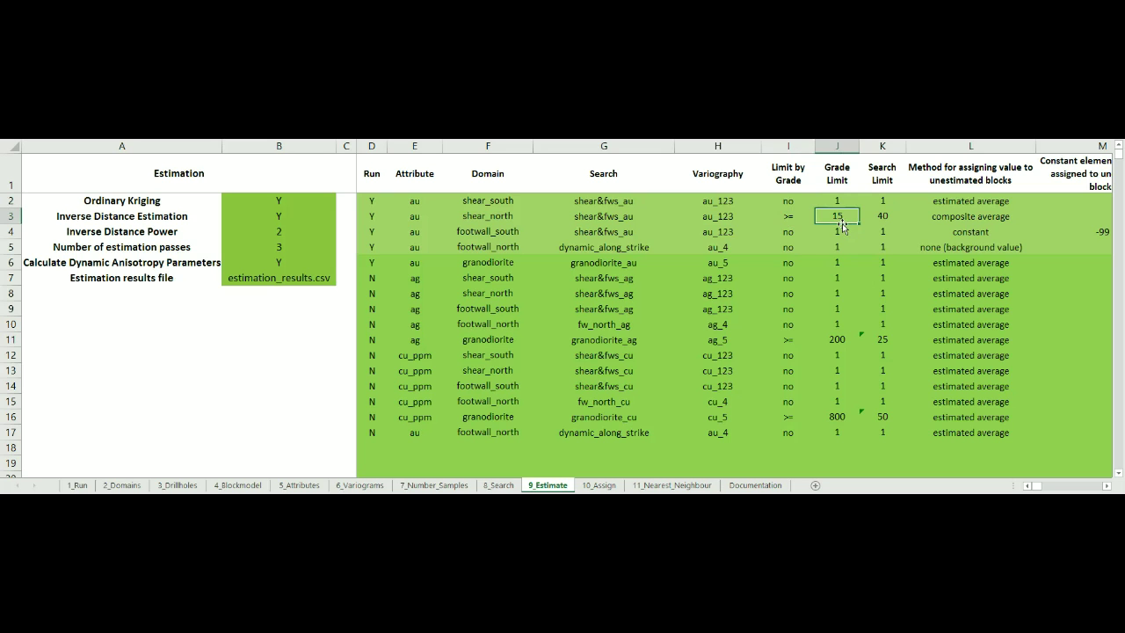
click(883, 217)
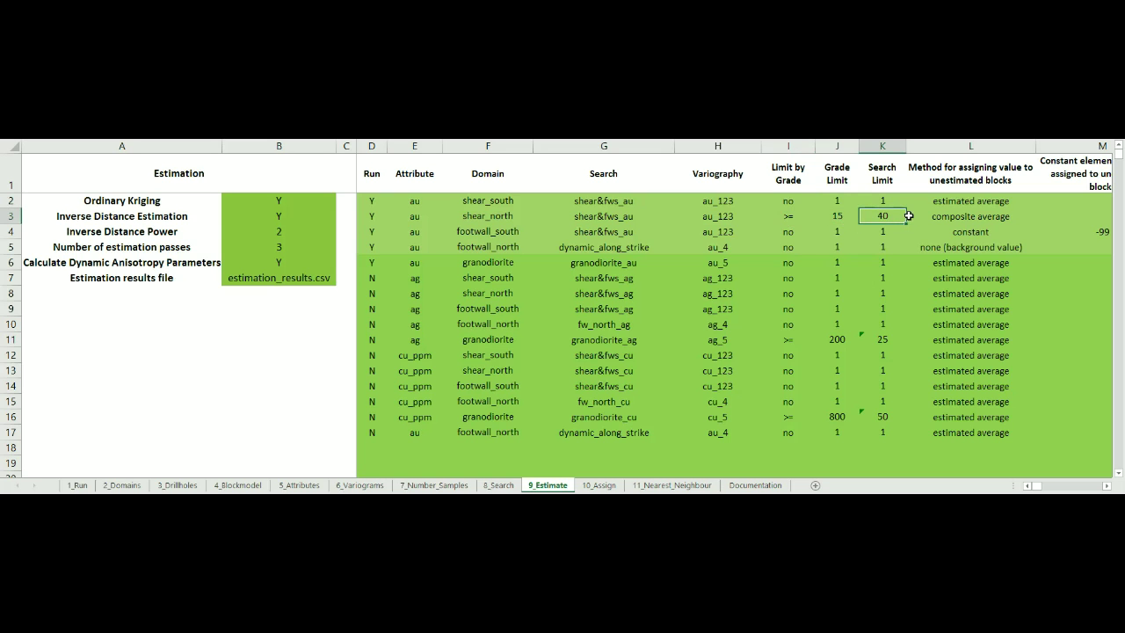
Examine the methods for assigning values to unestimated blocks in the first four au rows, including the constant for footwall_south.
click(961, 201)
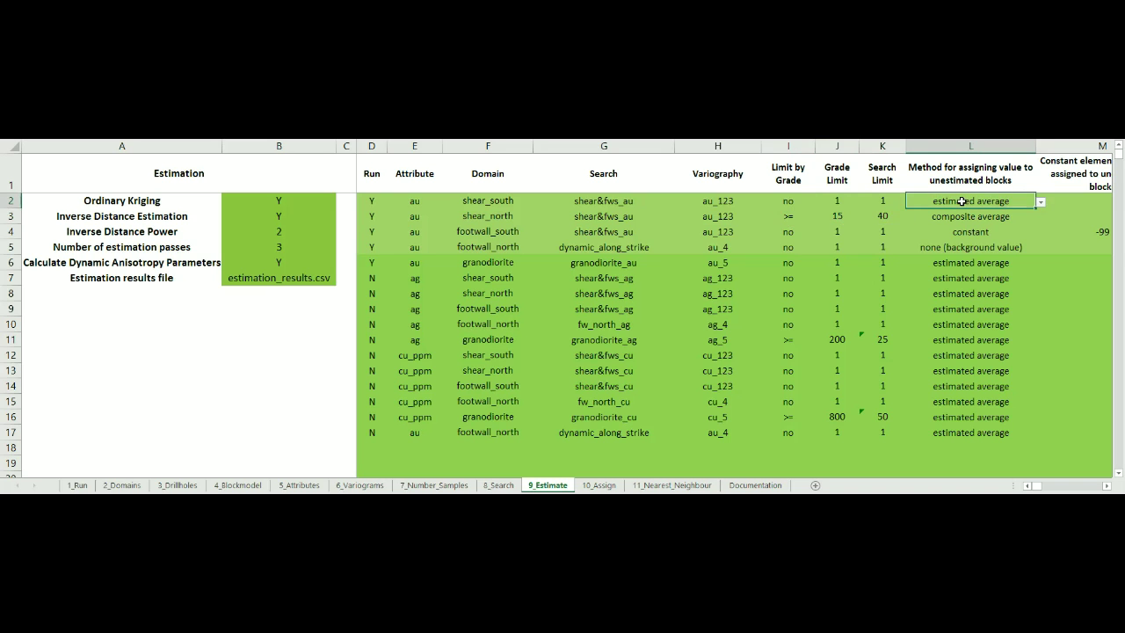
click(1008, 217)
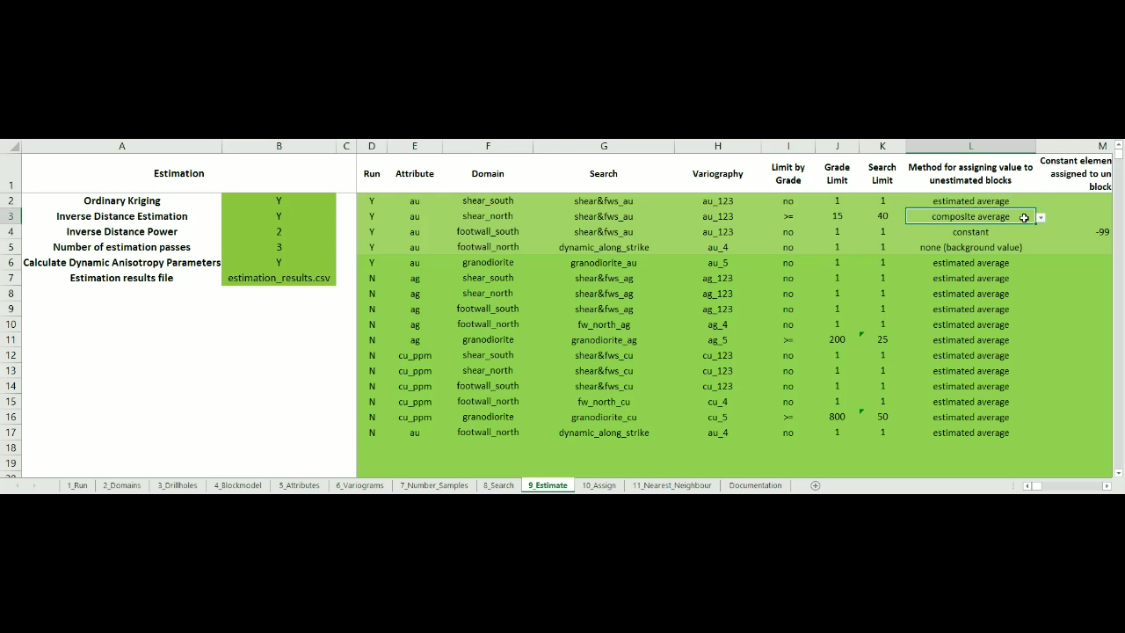
click(991, 233)
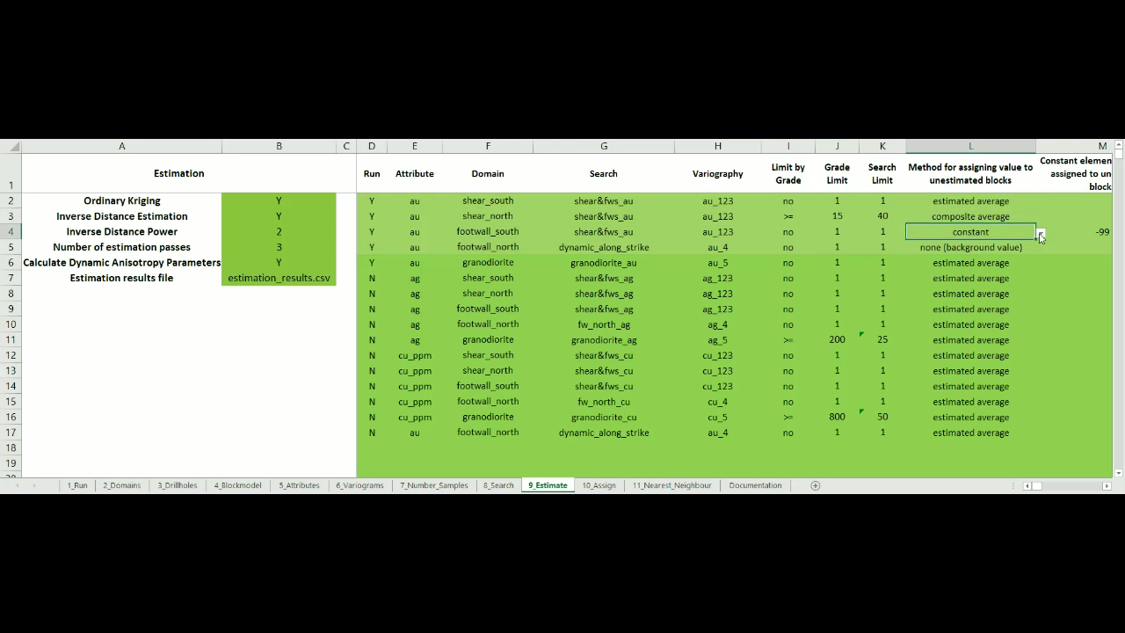
click(1086, 232)
click(977, 248)
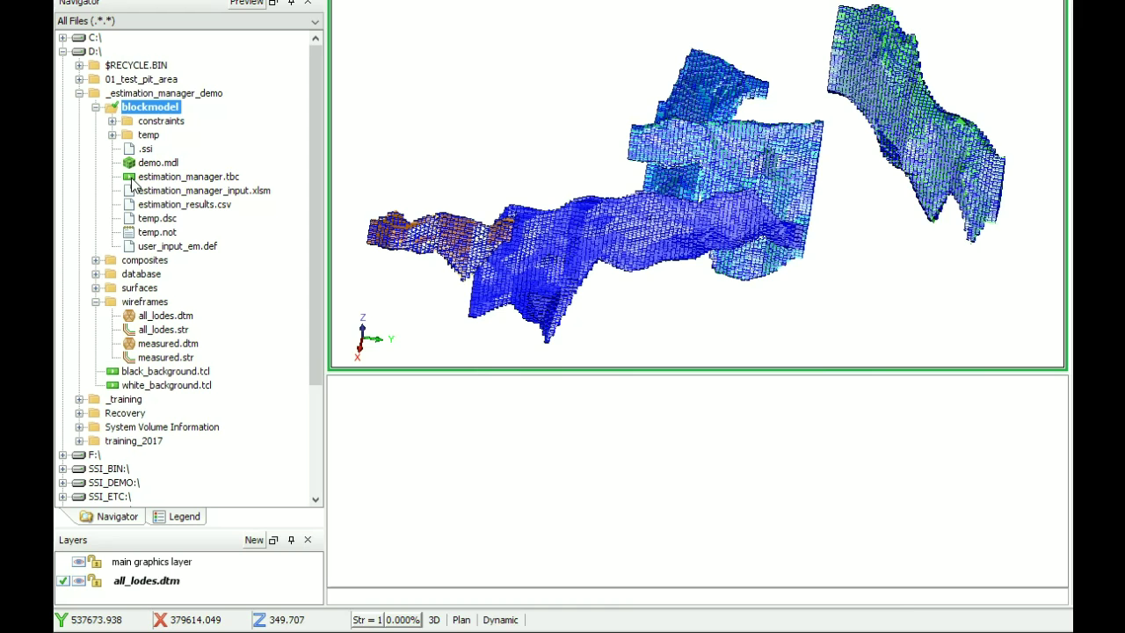
Launch the estimation_manager.tbc macro and run Estimate block model for demo.mdl.
drag(133, 180, 474, 178)
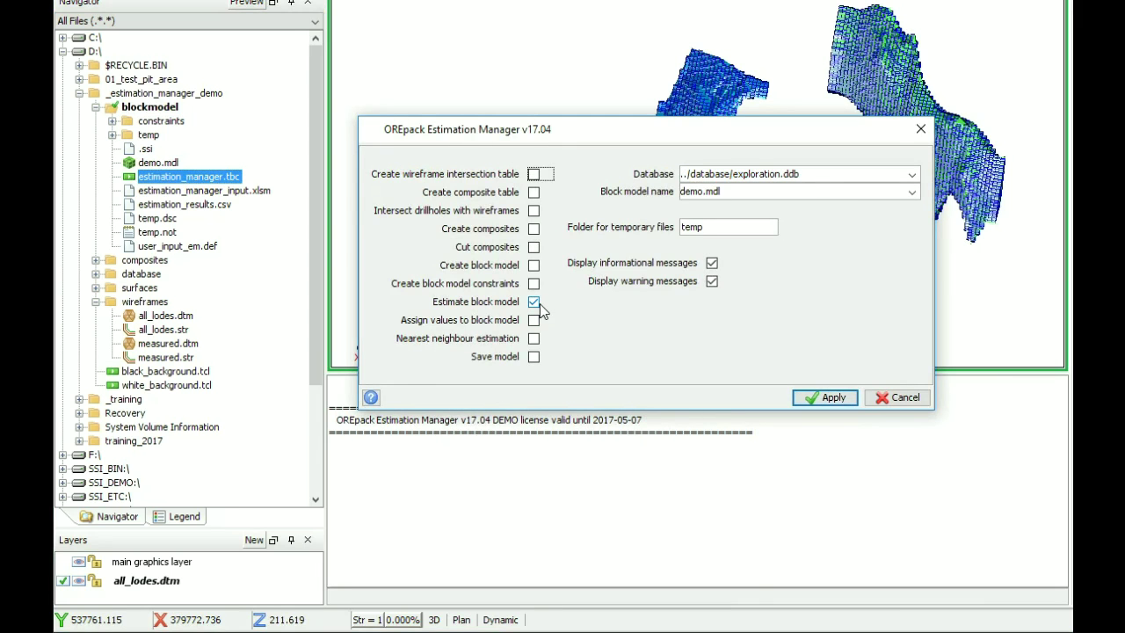
click(822, 401)
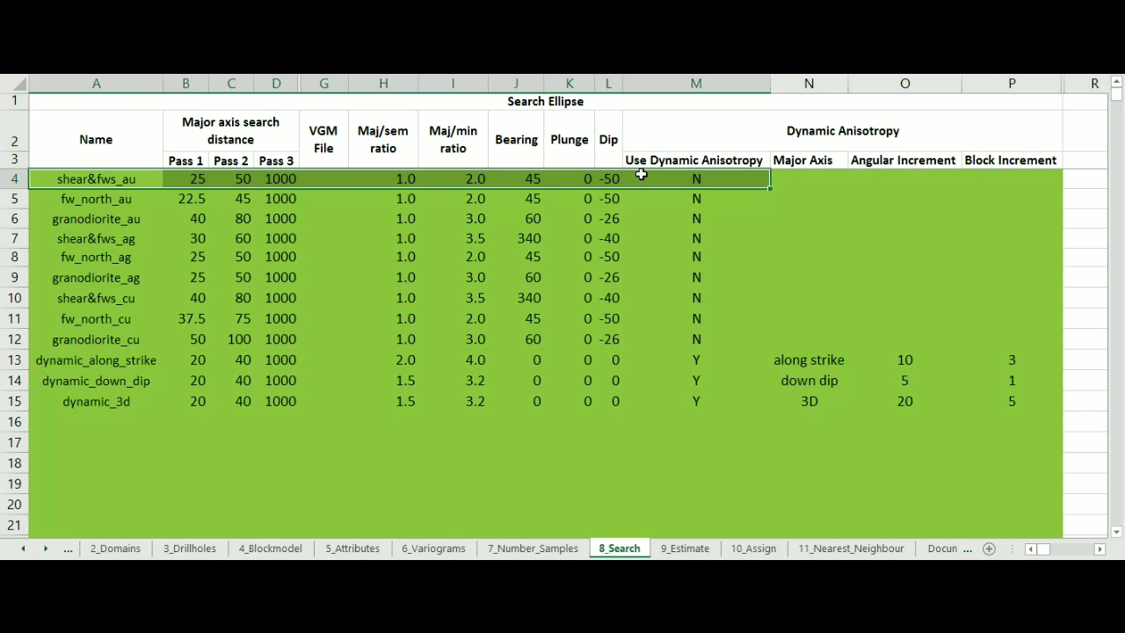
Review the dynamic anisotropy major axes and increments, and the search assigned to the last footwall_north au estimation row.
drag(808, 359, 808, 400)
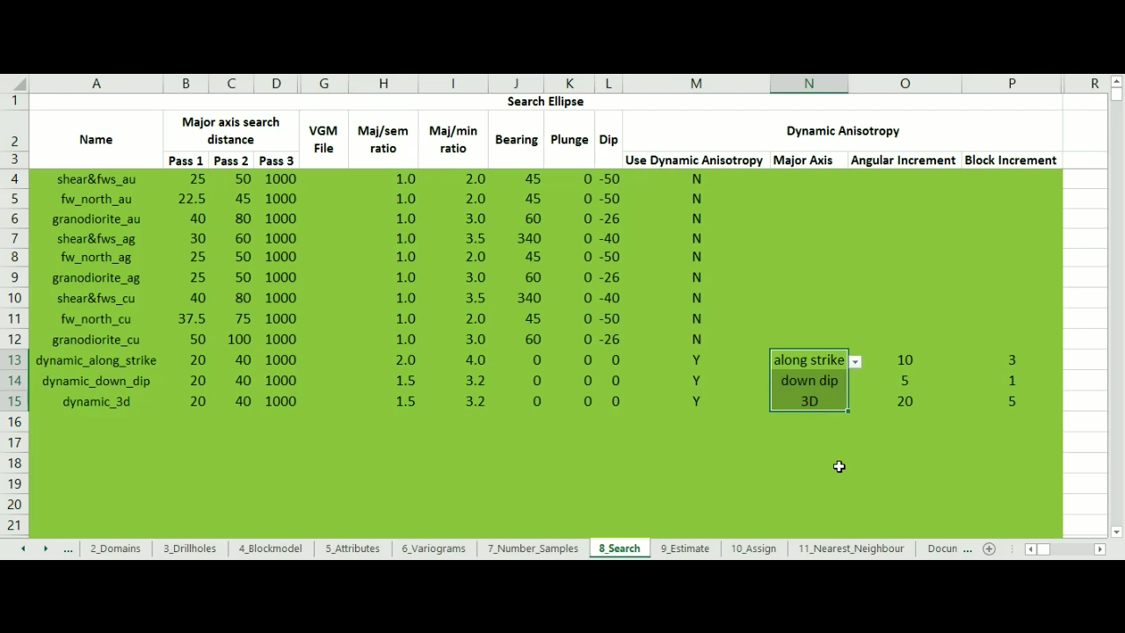
key(shift+Right)
key(shift+Right)
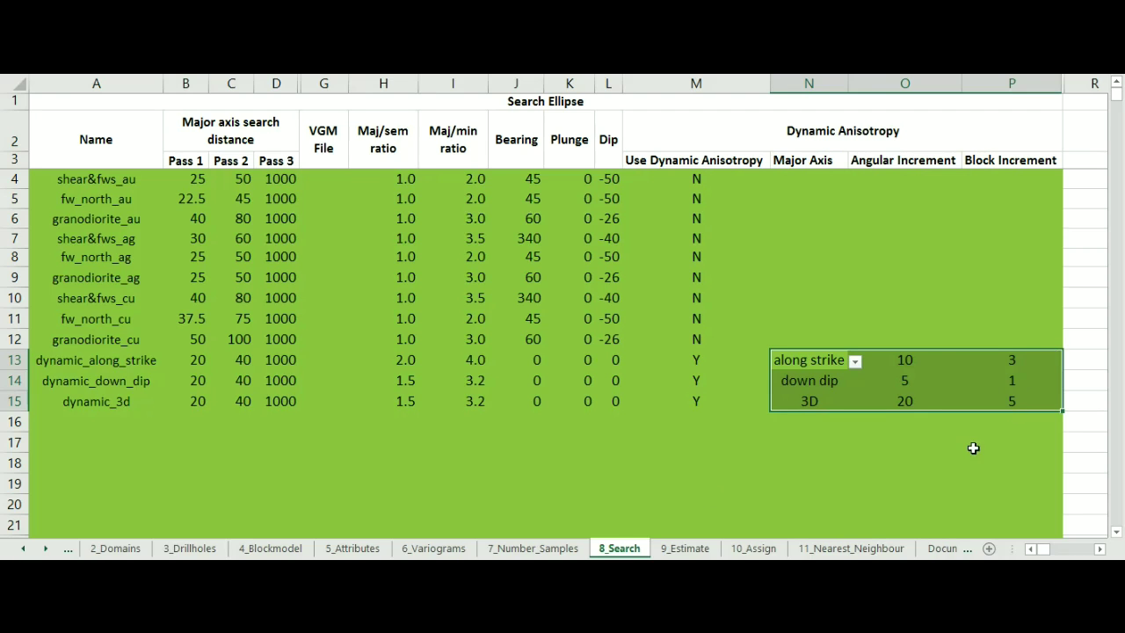
click(685, 547)
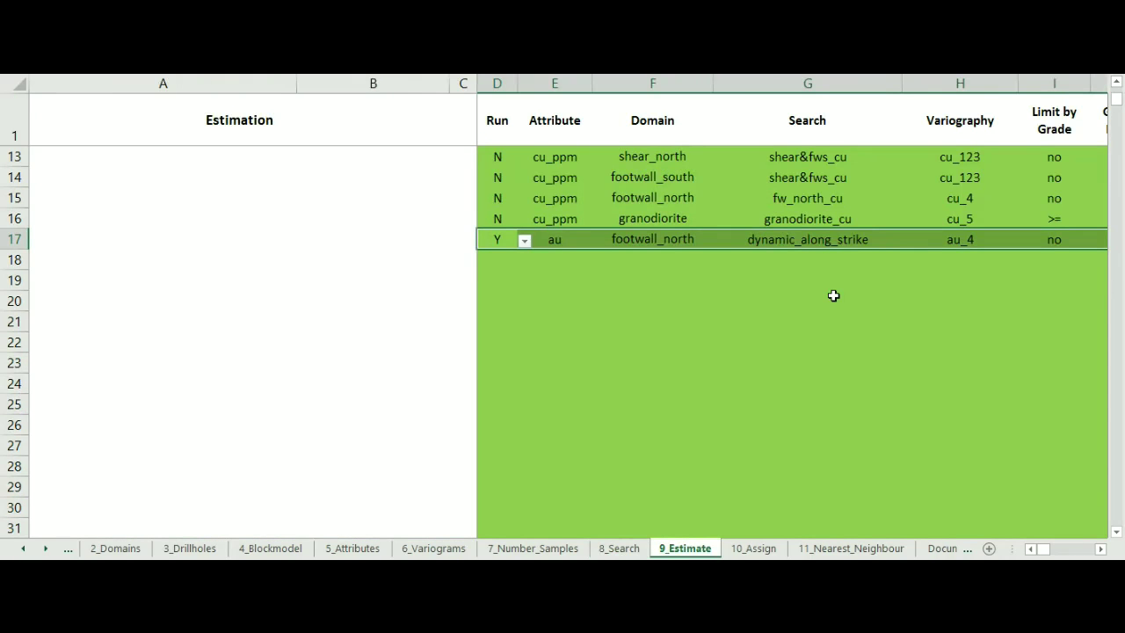
click(822, 242)
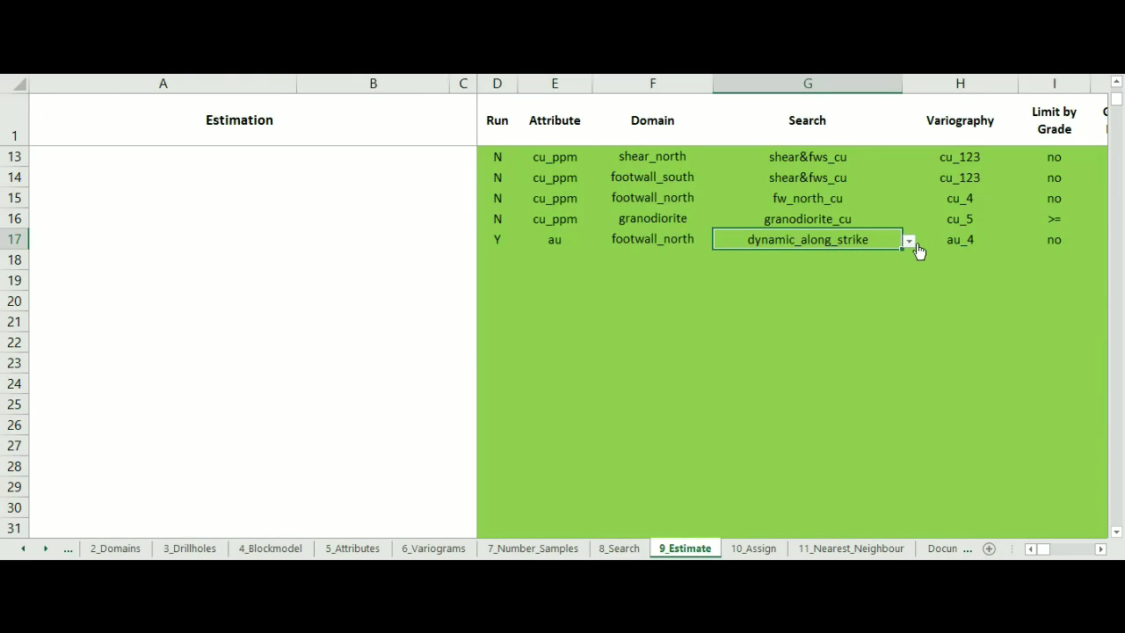